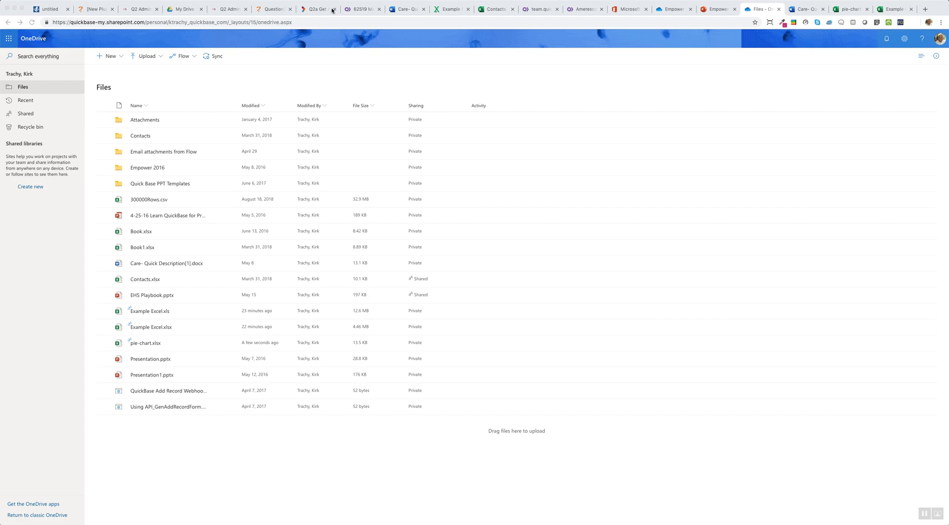
- Review the Project Manager dashboard's OneDrive embeds, then bring up the pie-chart workbook in Excel
{"action": "left_click", "coordinate": [360, 11]}
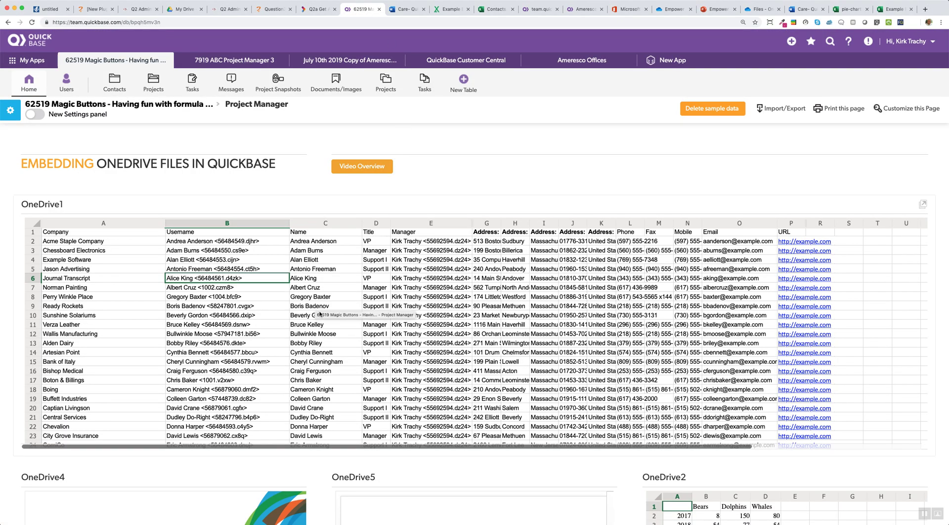
{"action": "scroll", "coordinate": [321, 317], "scroll_direction": "down", "scroll_amount": 2}
{"action": "scroll", "coordinate": [331, 341], "scroll_direction": "down", "scroll_amount": 3}
{"action": "scroll", "coordinate": [341, 359], "scroll_direction": "down", "scroll_amount": 4}
{"action": "scroll", "coordinate": [341, 358], "scroll_direction": "up", "scroll_amount": 5}
{"action": "scroll", "coordinate": [490, 169], "scroll_direction": "down", "scroll_amount": 5}
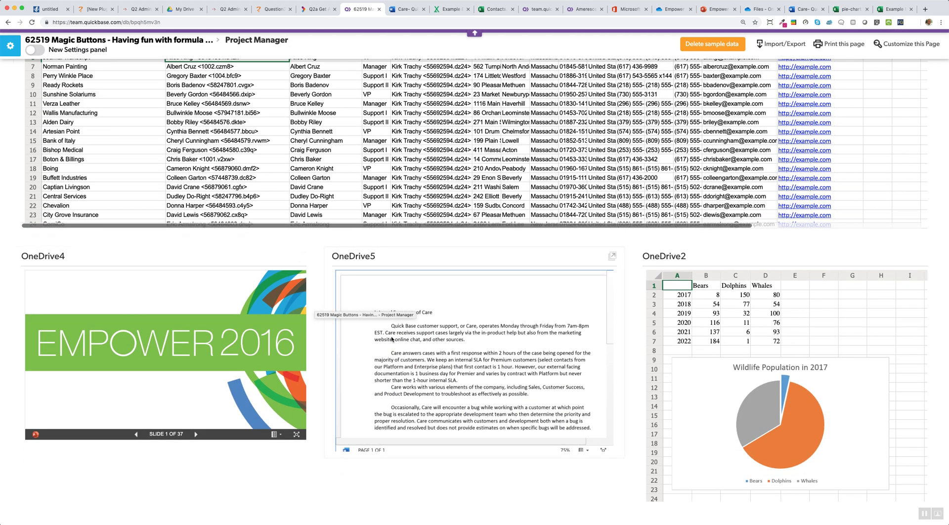
{"action": "scroll", "coordinate": [459, 384], "scroll_direction": "down", "scroll_amount": 3}
{"action": "scroll", "coordinate": [459, 384], "scroll_direction": "down", "scroll_amount": 2}
{"action": "scroll", "coordinate": [460, 384], "scroll_direction": "up", "scroll_amount": 5}
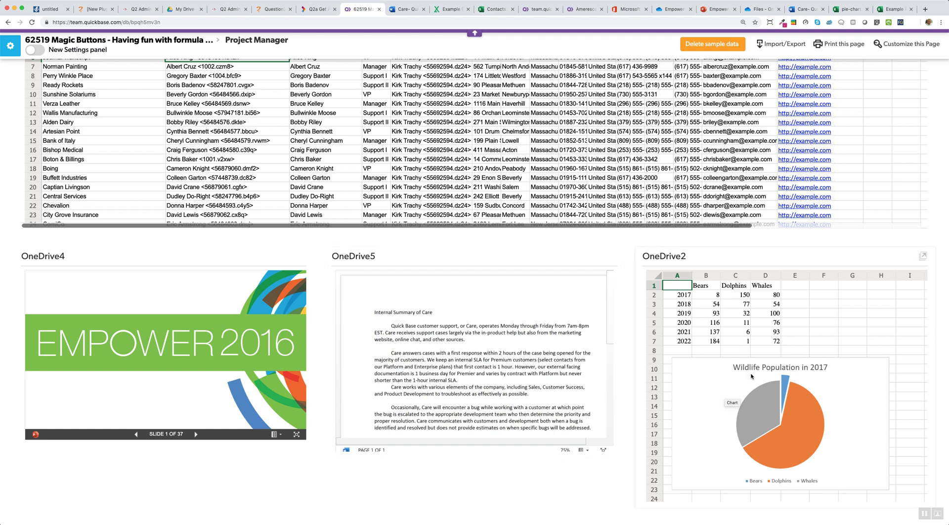
{"action": "scroll", "coordinate": [750, 384], "scroll_direction": "up", "scroll_amount": 2}
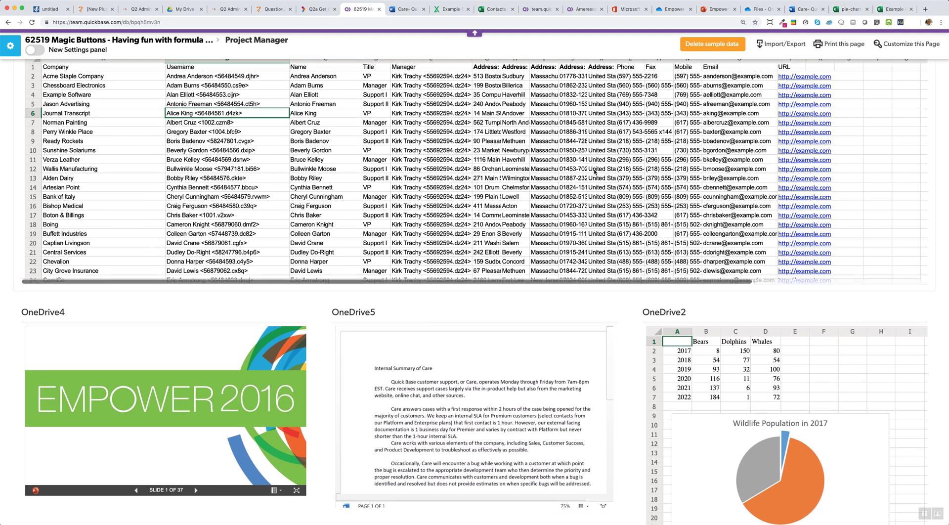
{"action": "left_click", "coordinate": [834, 9]}
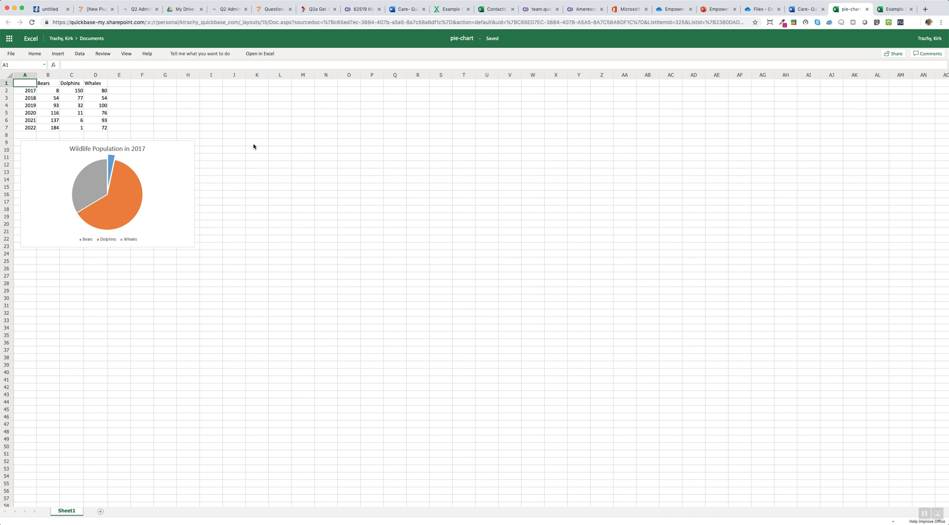
- Search 'embed' to open Embed Workbook for the pie-chart workbook and select its embed code
{"action": "left_click", "coordinate": [186, 53]}
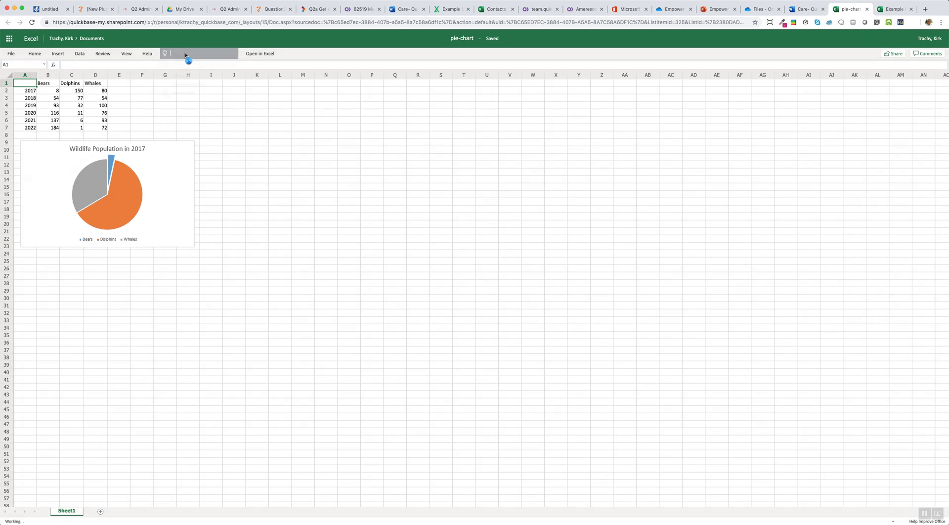
{"action": "type", "text": "embed"}
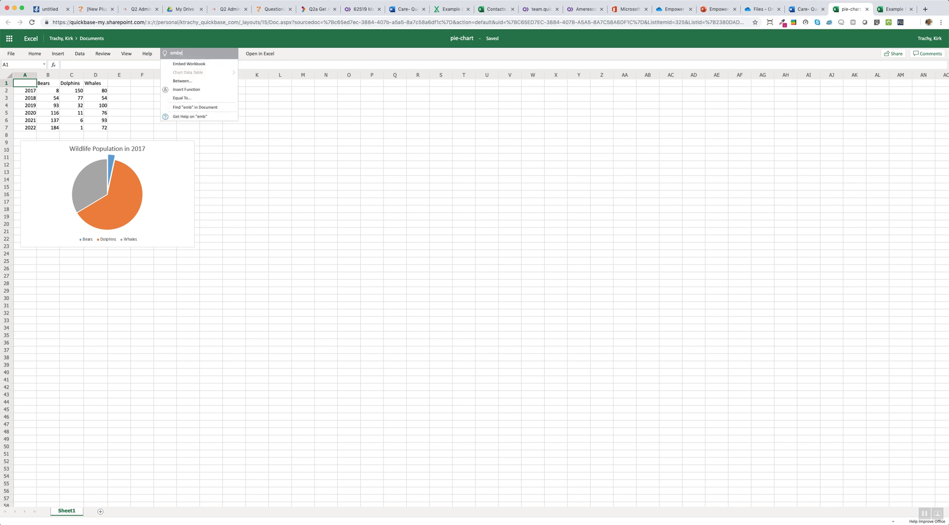
{"action": "left_click", "coordinate": [189, 64]}
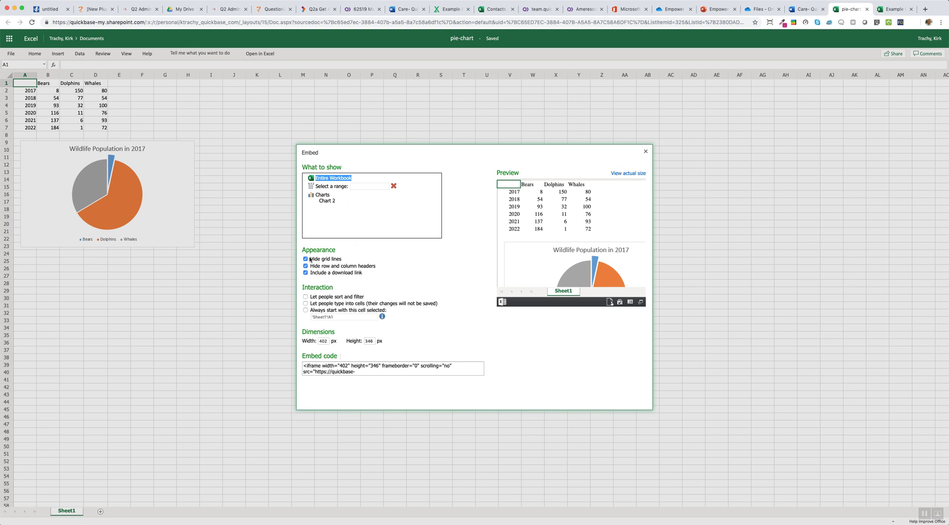
{"action": "left_click", "coordinate": [372, 371]}
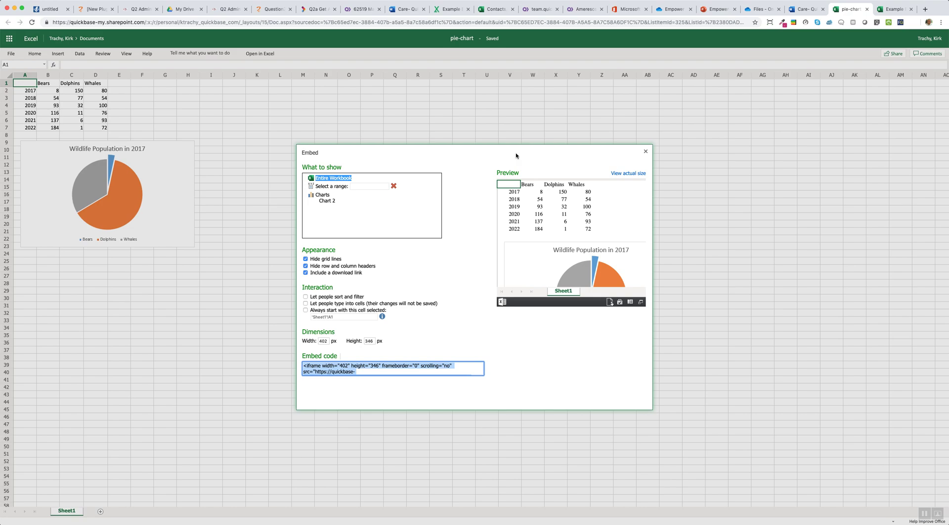
- Create a new Quick Base code page and paste in the pie-chart iframe embed code
{"action": "left_click", "coordinate": [359, 12]}
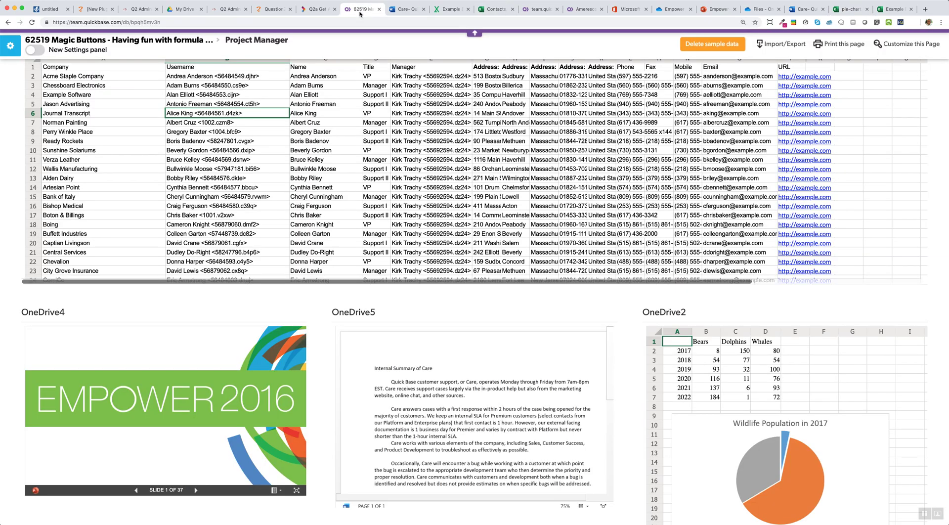
{"action": "scroll", "coordinate": [188, 62], "scroll_direction": "up", "scroll_amount": 5}
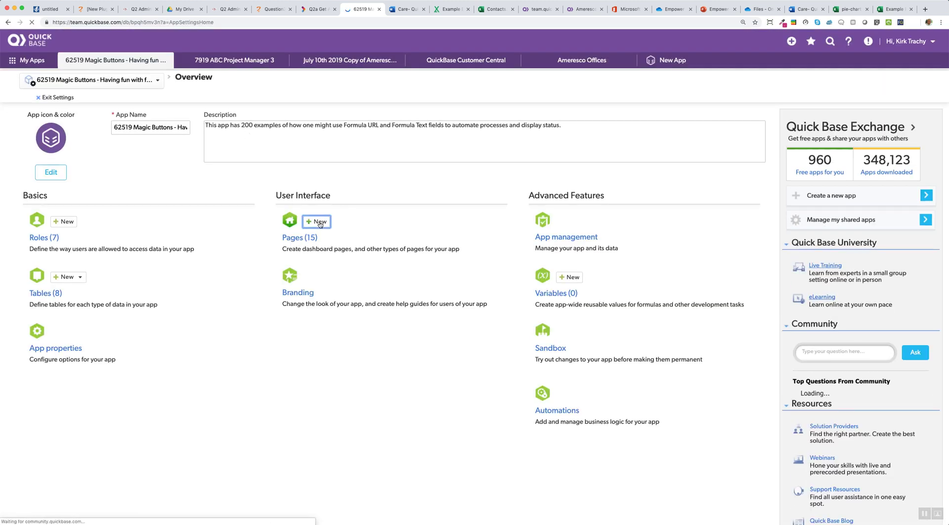
{"action": "left_click", "coordinate": [319, 221]}
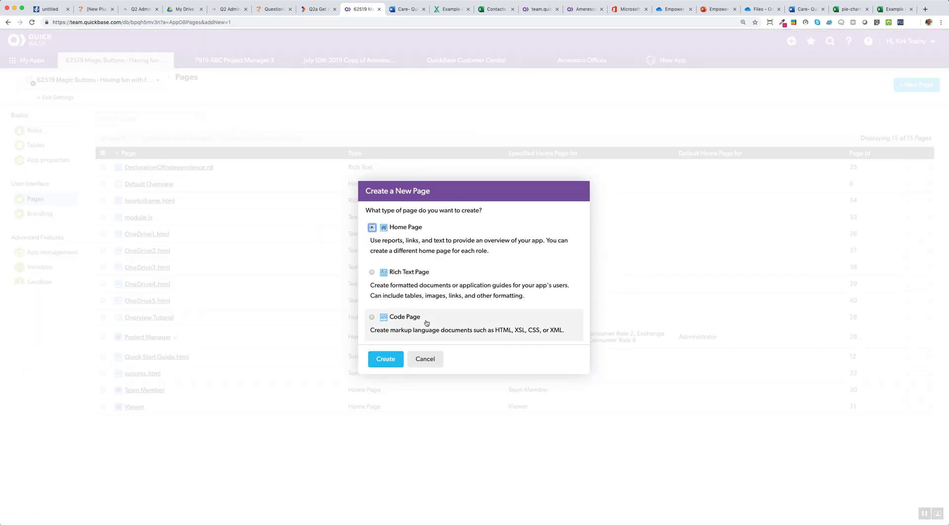
{"action": "left_click", "coordinate": [398, 324]}
{"action": "left_click", "coordinate": [398, 359]}
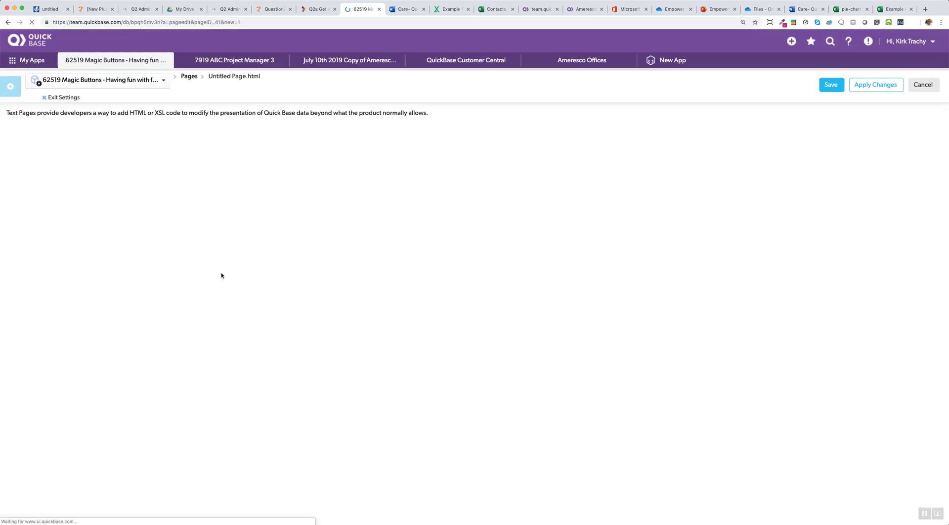
{"action": "left_click", "coordinate": [185, 191]}
{"action": "key", "text": "ctrl+v"}
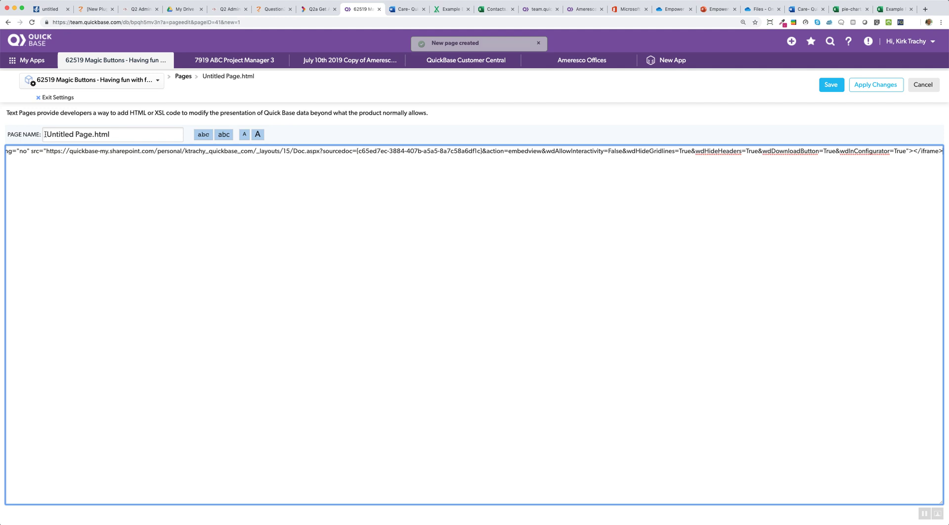
- Rename the untitled page to OneDrive6, check the iframe width and height, and save
{"action": "left_click_drag", "start_coordinate": [45, 134], "coordinate": [92, 136]}
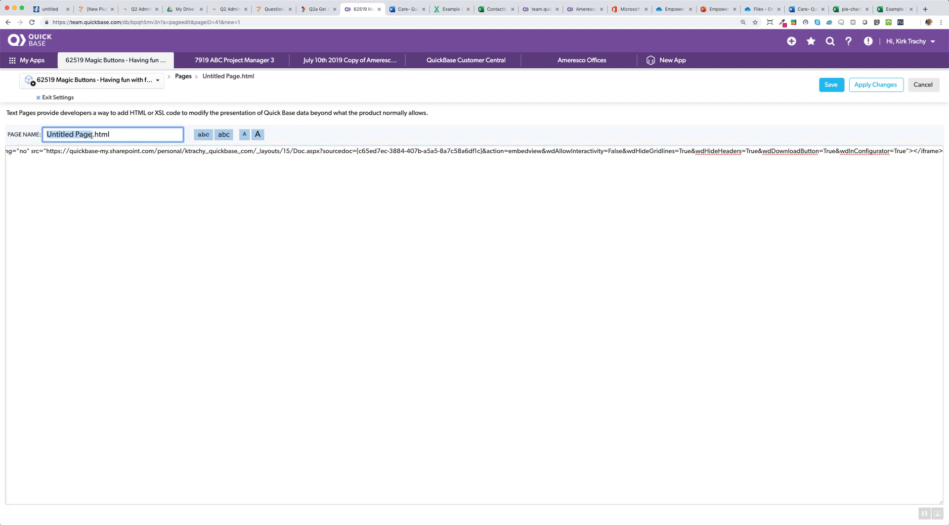
{"action": "type", "text": "OneDriv"}
{"action": "type", "text": "e6"}
{"action": "left_click", "coordinate": [114, 201]}
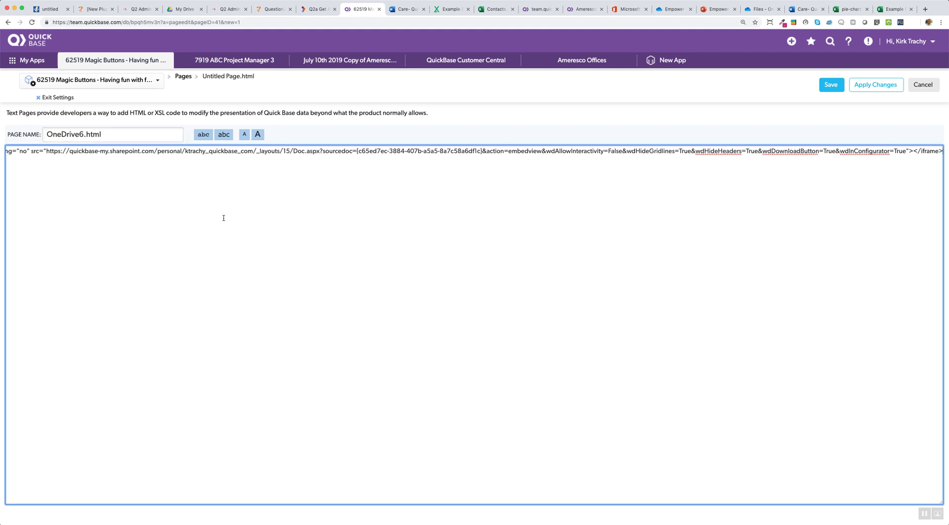
{"action": "scroll", "coordinate": [223, 220], "scroll_direction": "left", "scroll_amount": 10}
{"action": "scroll", "coordinate": [223, 221], "scroll_direction": "left", "scroll_amount": 10}
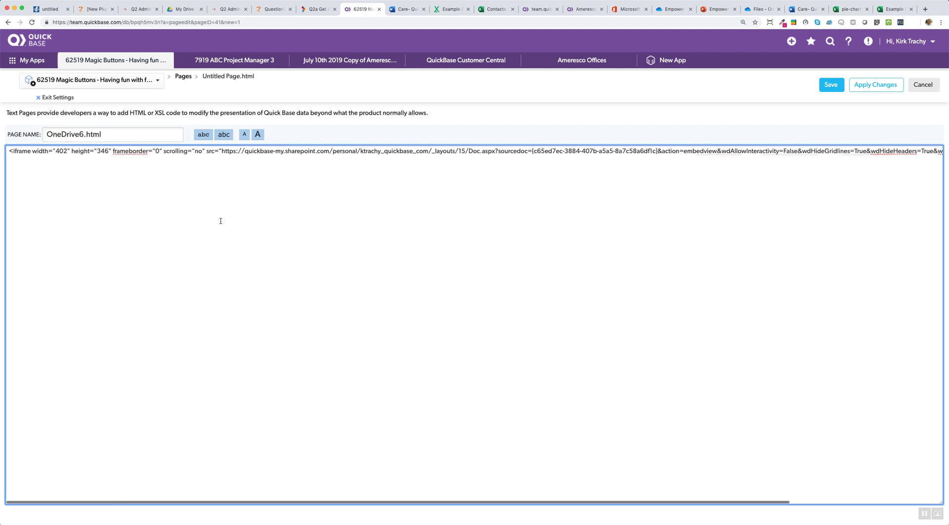
{"action": "left_click_drag", "start_coordinate": [52, 150], "coordinate": [120, 155]}
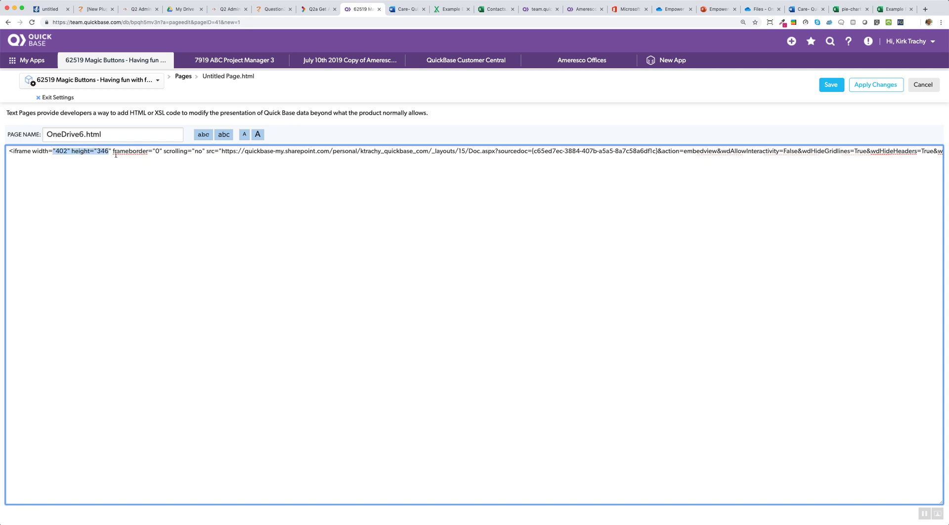
{"action": "left_click", "coordinate": [830, 85]}
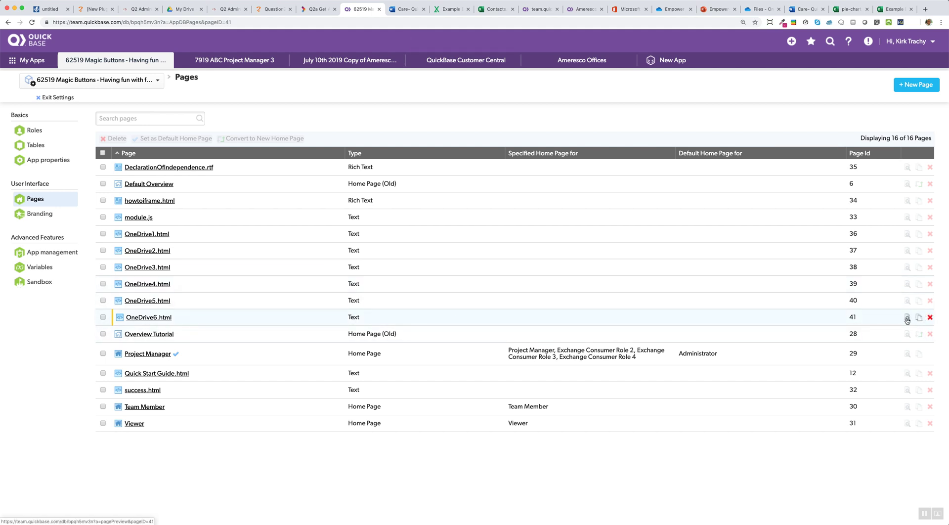
- Copy OneDrive6.html's preview web address and return to the dashboard in edit mode
{"action": "left_click", "coordinate": [907, 319]}
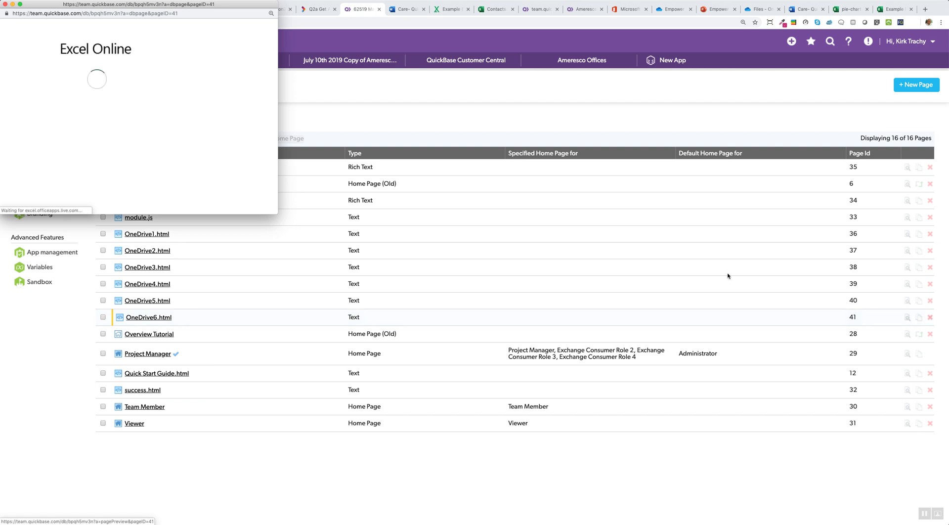
{"action": "left_click", "coordinate": [142, 13]}
{"action": "right_click", "coordinate": [142, 14]}
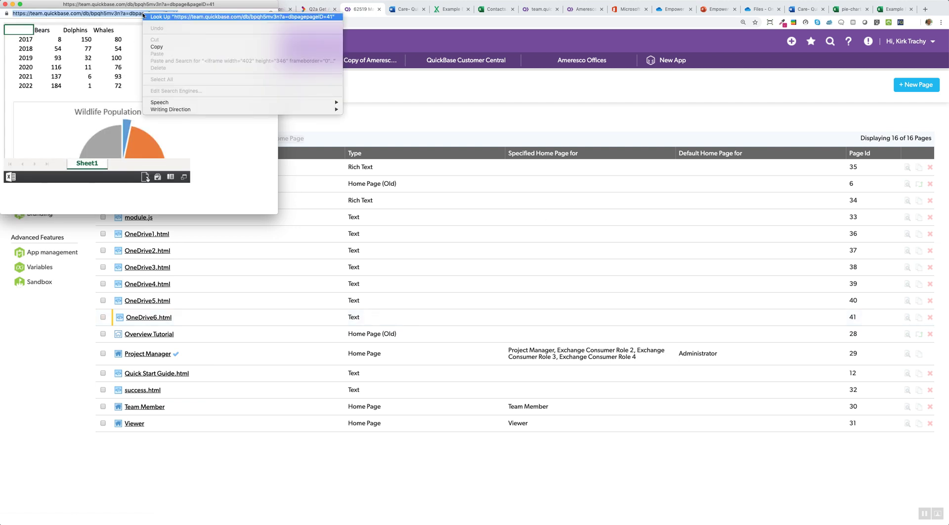
{"action": "left_click", "coordinate": [163, 49]}
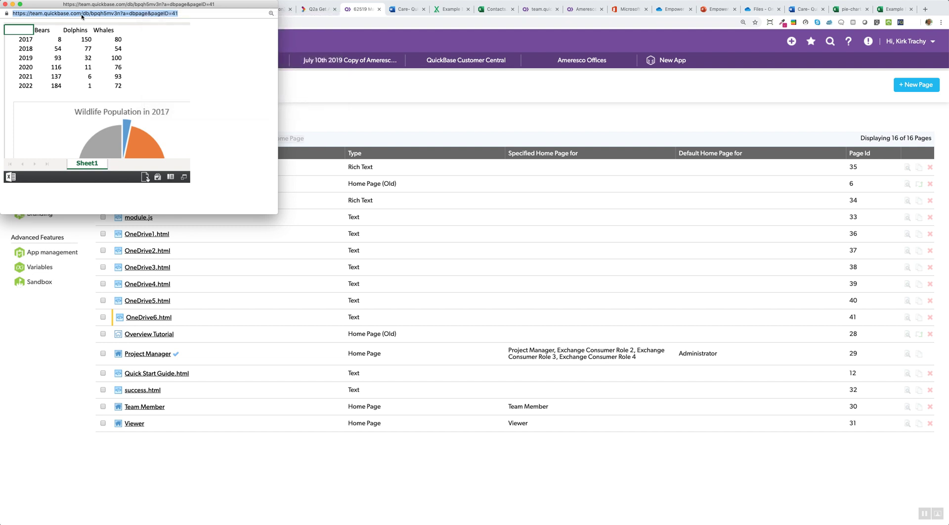
{"action": "left_click", "coordinate": [419, 106]}
{"action": "left_click", "coordinate": [107, 63]}
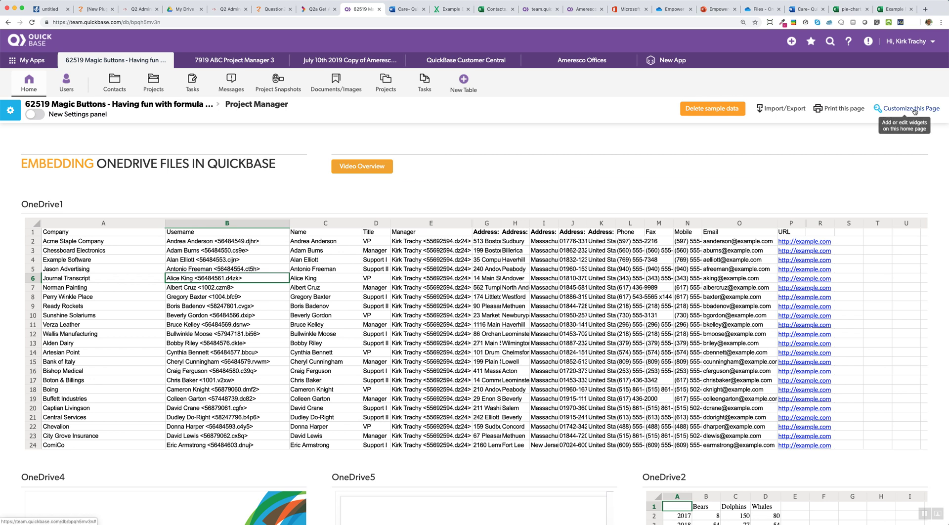
{"action": "left_click", "coordinate": [914, 111]}
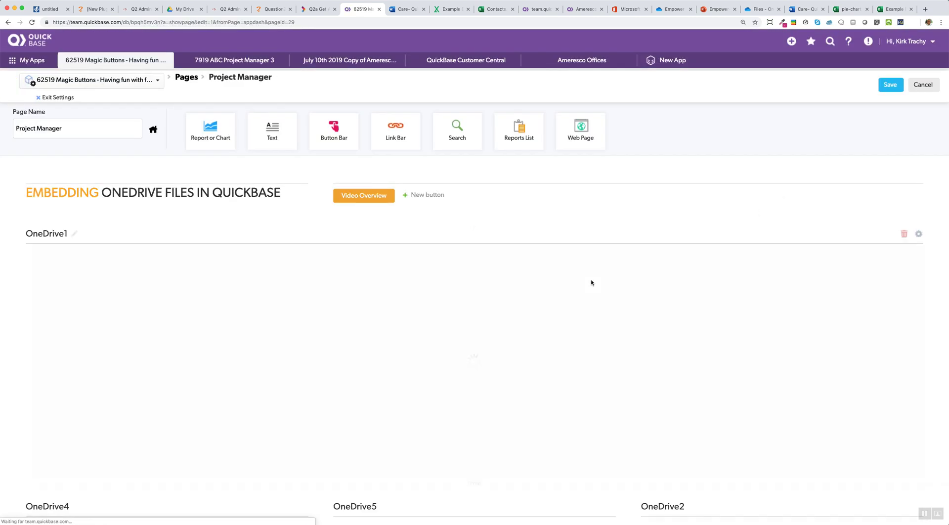
- Add a web page widget beside OneDrive1 that loads the copied OneDrive6 page address
{"action": "scroll", "coordinate": [642, 163], "scroll_direction": "down", "scroll_amount": 5}
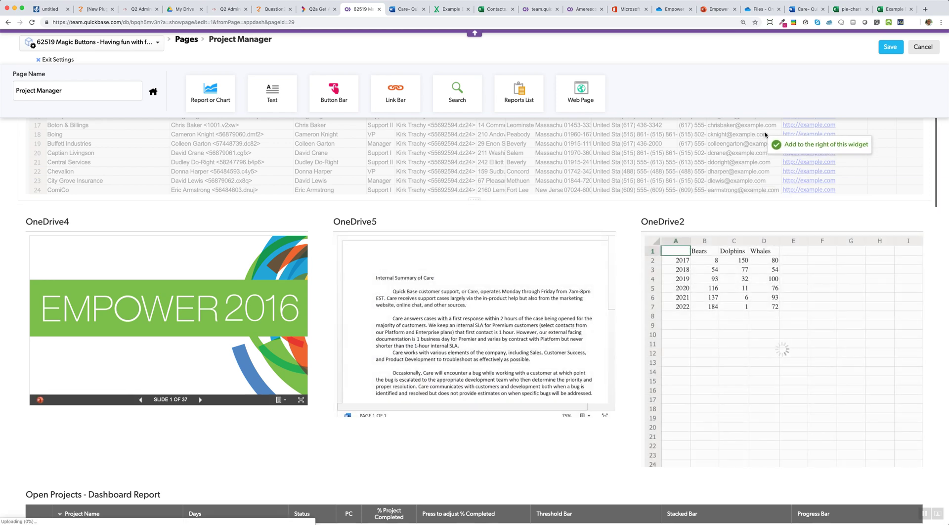
{"action": "left_click_drag", "start_coordinate": [765, 135], "coordinate": [780, 147]}
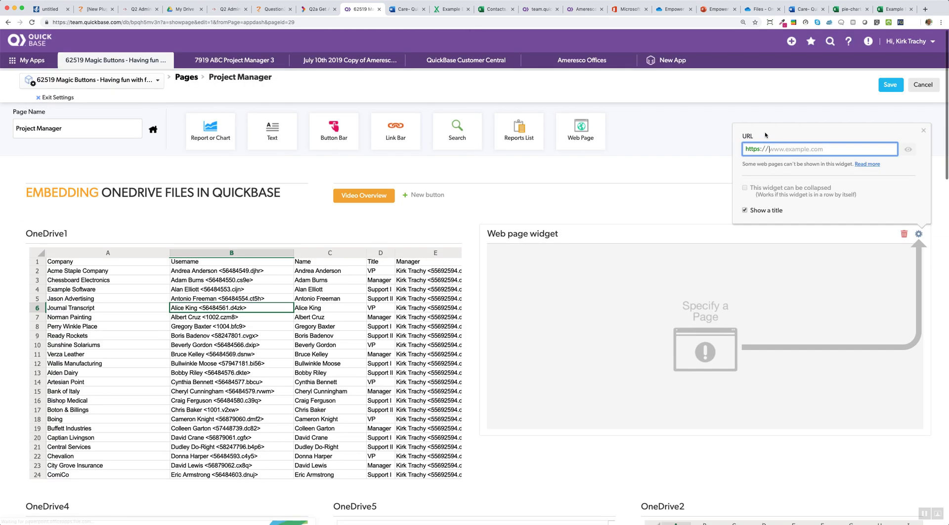
{"action": "key", "text": "ctrl+v"}
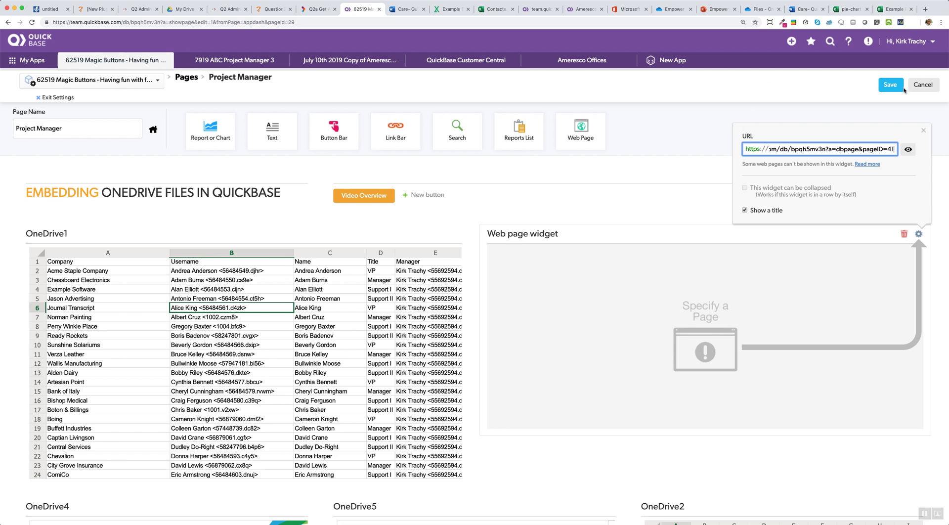
{"action": "left_click", "coordinate": [905, 90]}
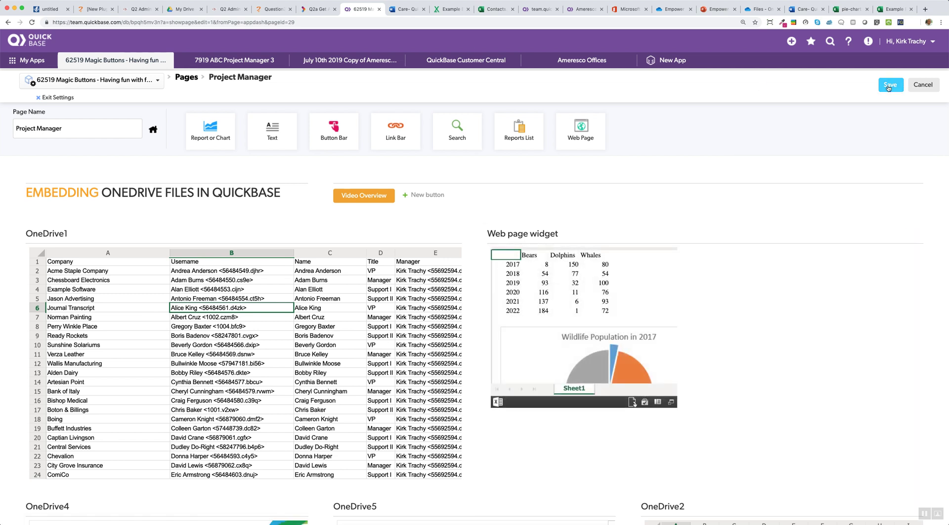
{"action": "mouse_move", "coordinate": [704, 371]}
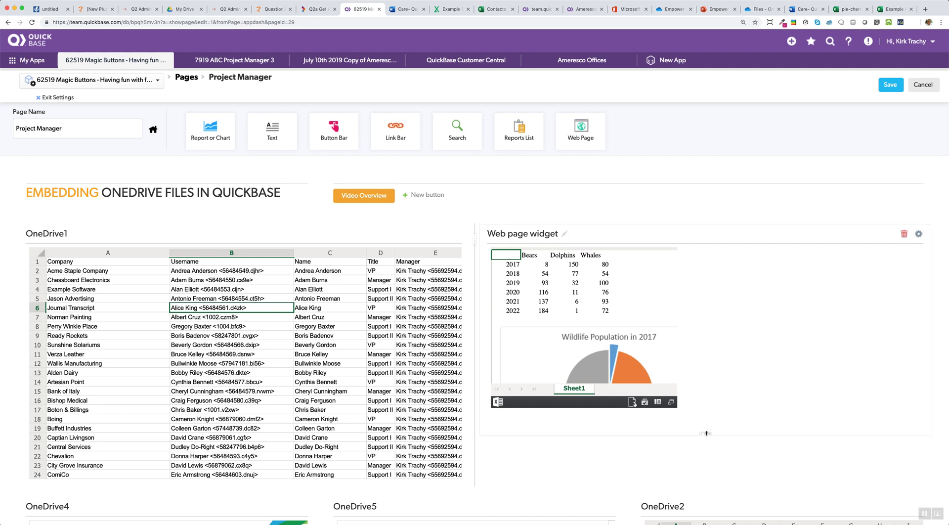
- Make the web page widget taller and retitle it 'OneDrive'
{"action": "left_click_drag", "start_coordinate": [706, 444], "coordinate": [709, 479]}
{"action": "scroll", "coordinate": [568, 299], "scroll_direction": "down", "scroll_amount": 3}
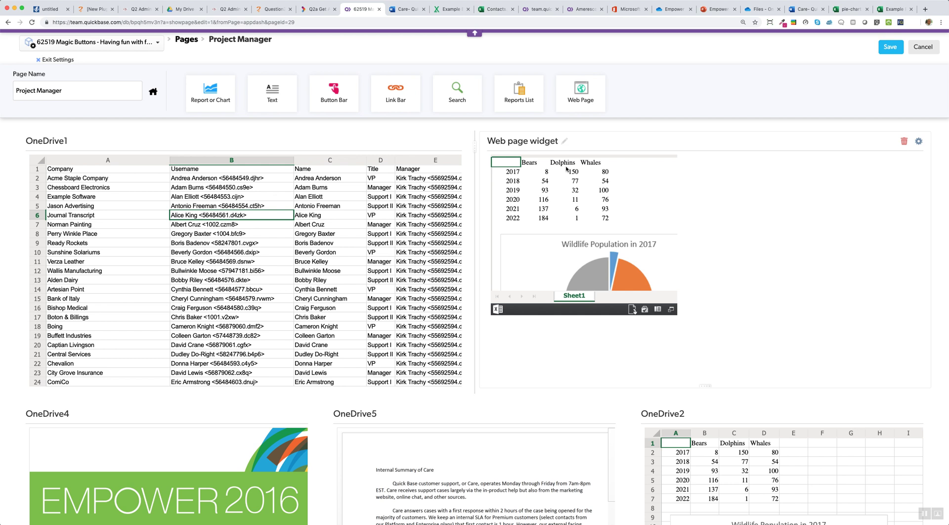
{"action": "left_click", "coordinate": [564, 141]}
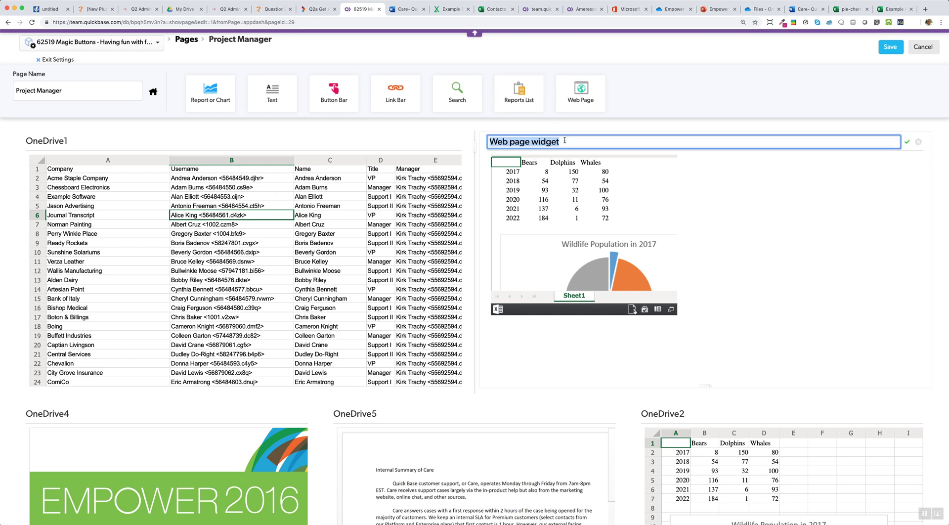
{"action": "type", "text": "OneDrive"}
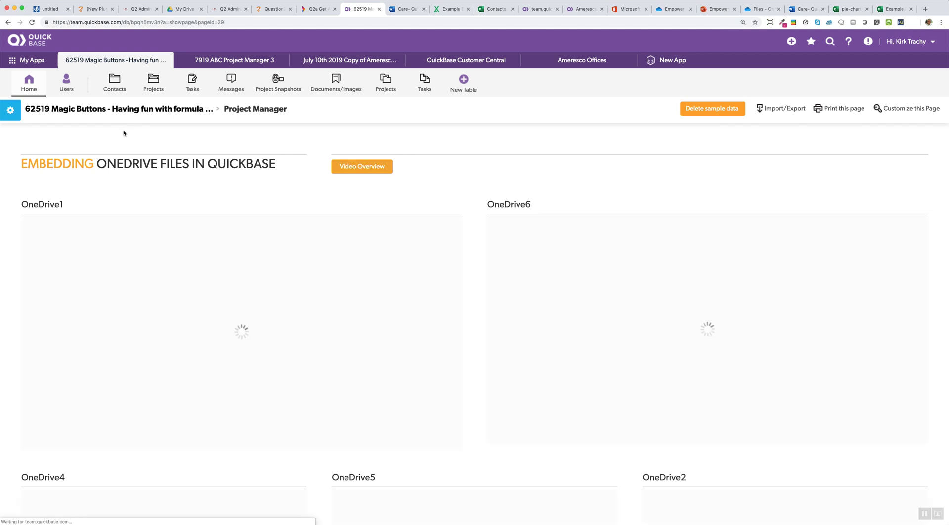
- Change the OneDrive6.html iframe size from 402×346 to 600 wide by 500 high
{"action": "left_click", "coordinate": [10, 111]}
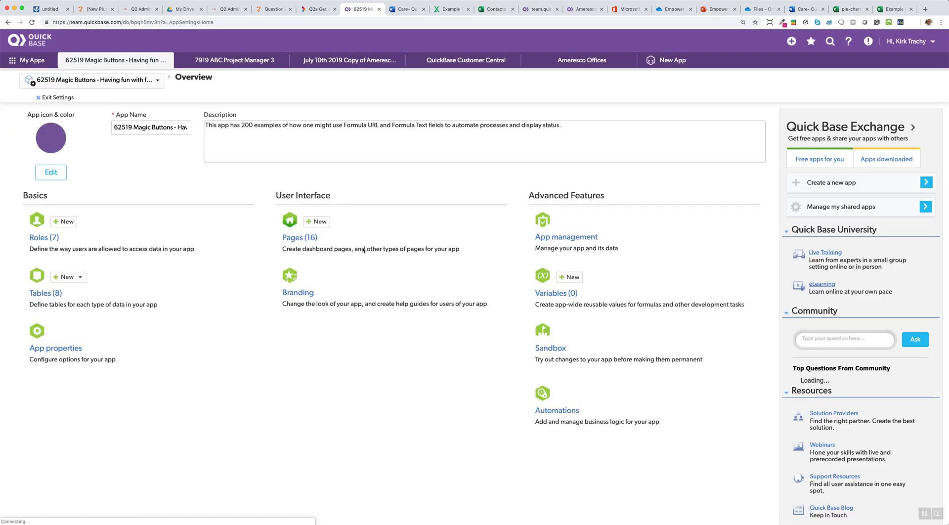
{"action": "left_click", "coordinate": [300, 238]}
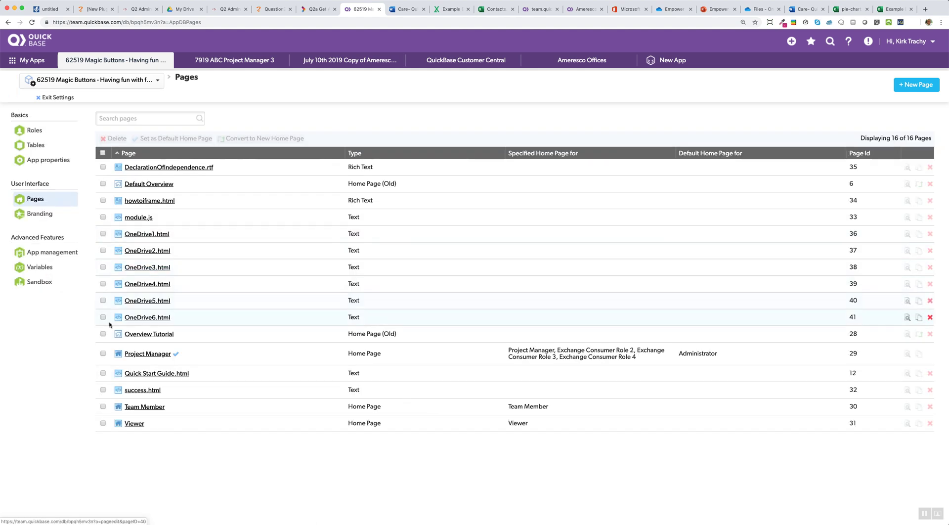
{"action": "left_click", "coordinate": [146, 318]}
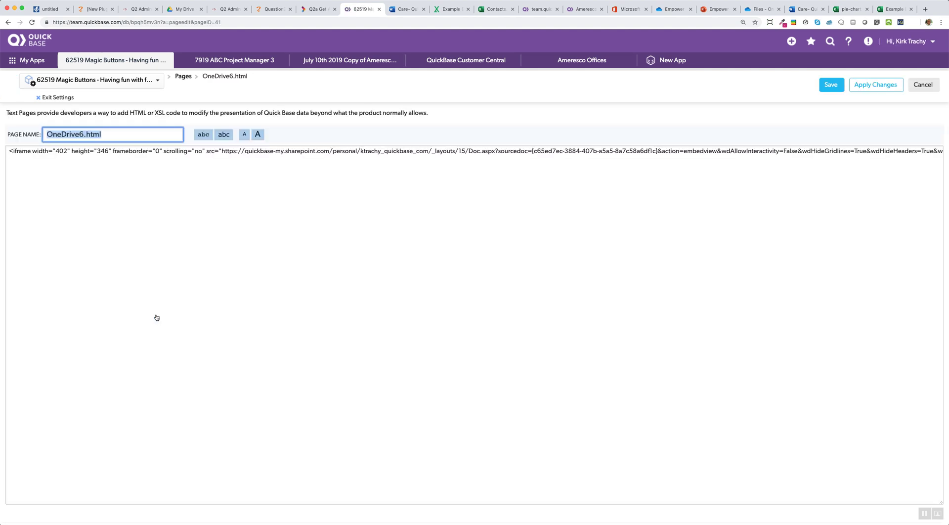
{"action": "left_click", "coordinate": [57, 151]}
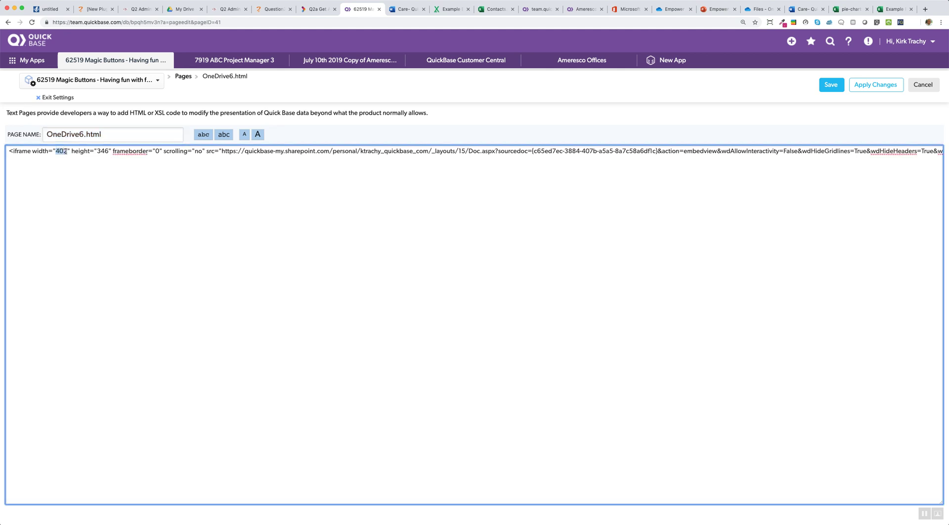
{"action": "type", "text": "600"}
{"action": "left_click_drag", "start_coordinate": [96, 151], "coordinate": [107, 150]}
{"action": "type", "text": "5"}
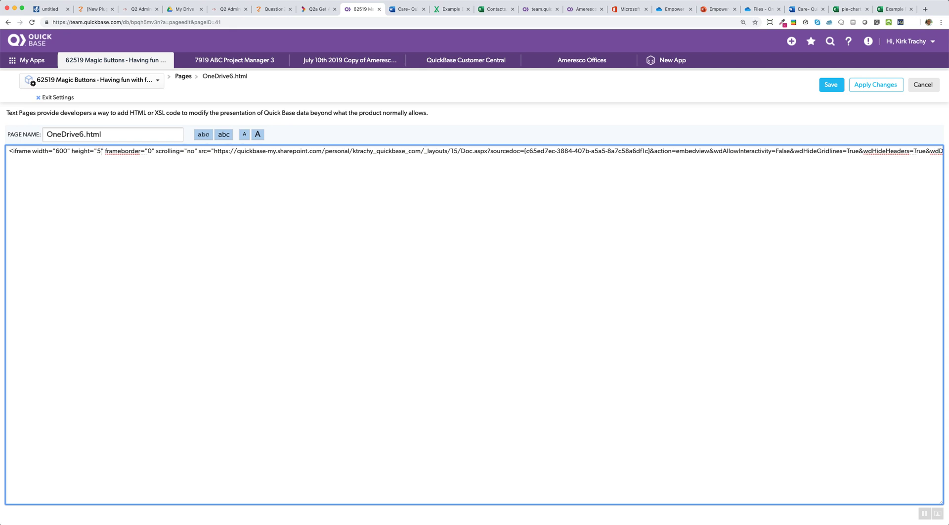
{"action": "type", "text": "00"}
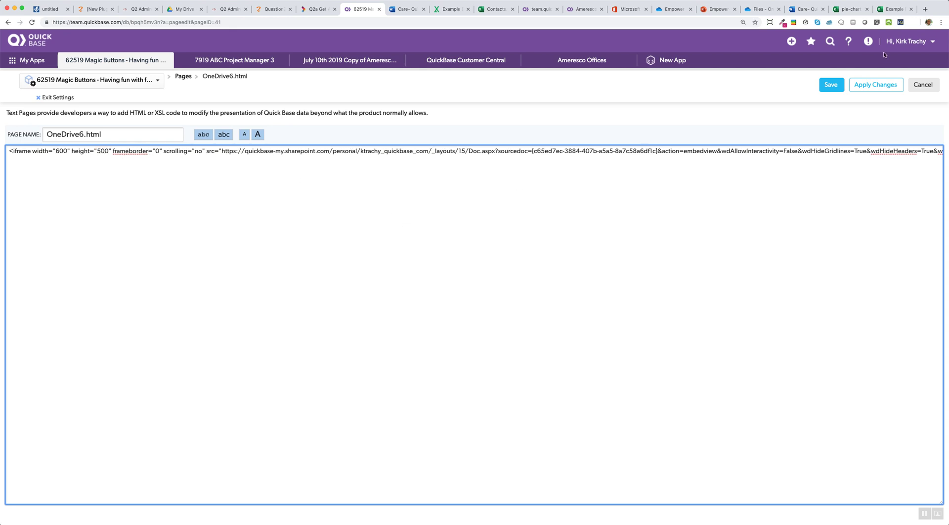
- Save OneDrive6.html, return to the dashboard, and bring up the Word document
{"action": "left_click", "coordinate": [830, 87]}
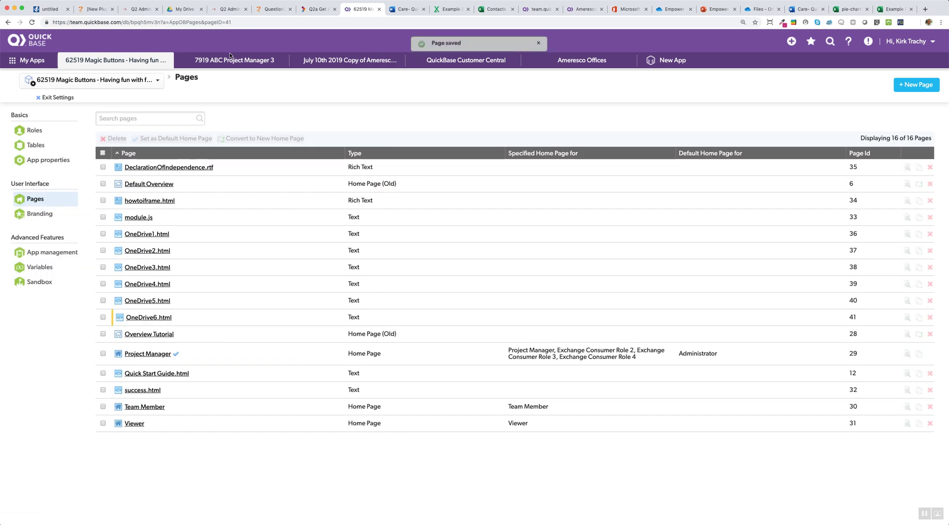
{"action": "left_click", "coordinate": [130, 61]}
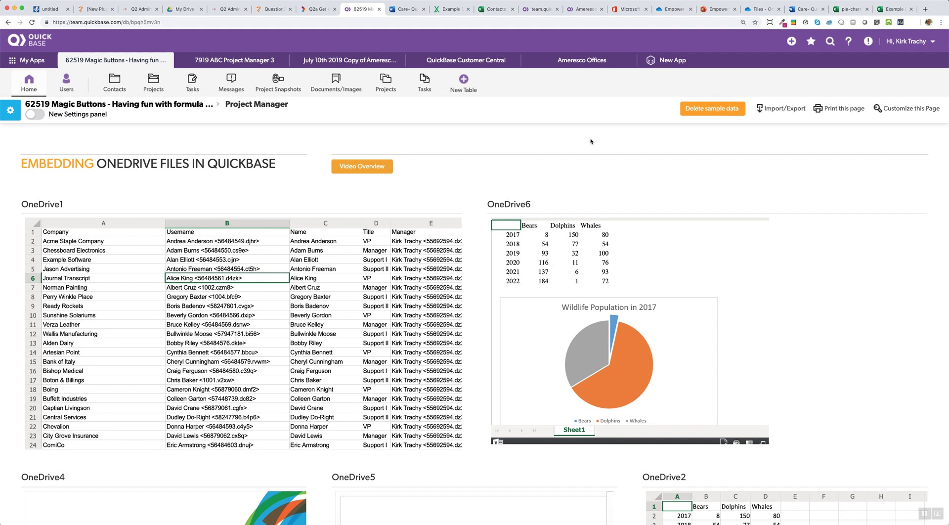
{"action": "left_click", "coordinate": [802, 10]}
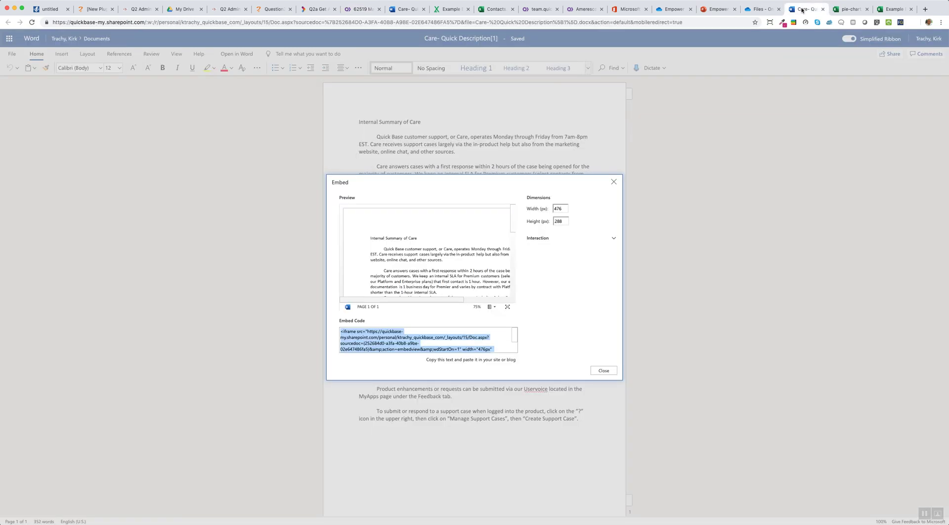
- Close Word's embed code window and search for the embed command
{"action": "left_click", "coordinate": [613, 182]}
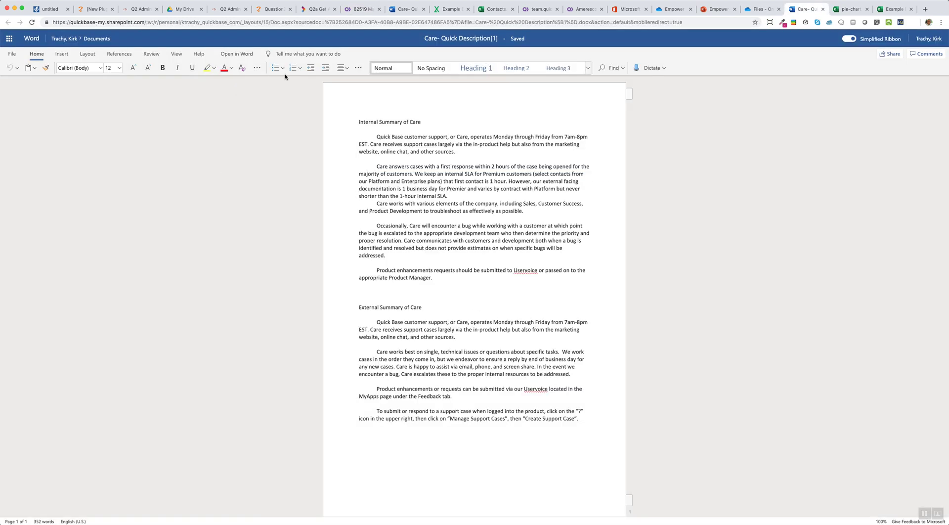
{"action": "left_click", "coordinate": [309, 53]}
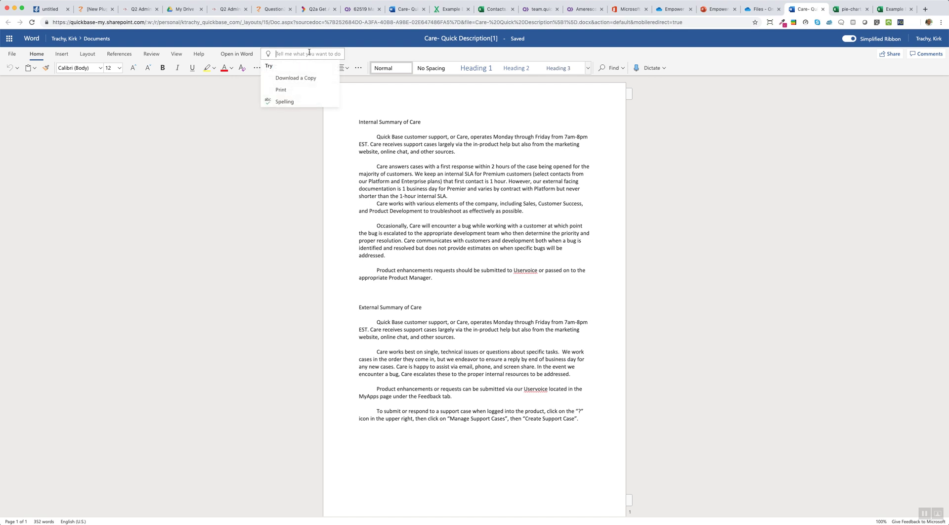
{"action": "type", "text": "embed"}
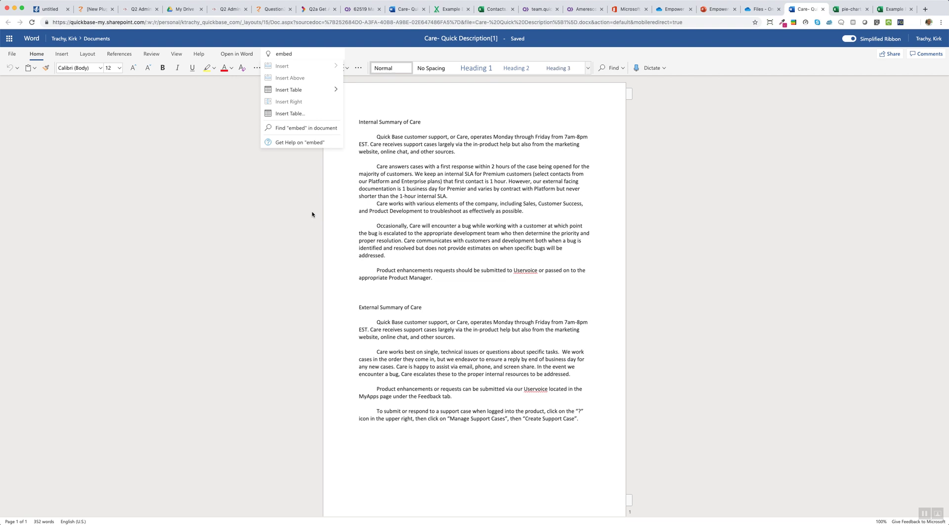
{"action": "left_click", "coordinate": [278, 215]}
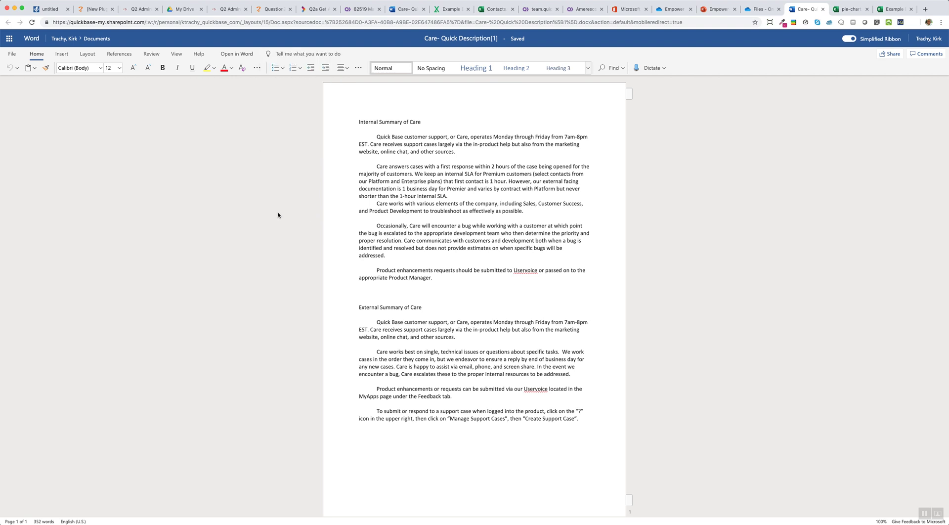
- Reopen the embed code via File > Share > Embed, select all of it, then return to Quick Base
{"action": "left_click", "coordinate": [11, 55]}
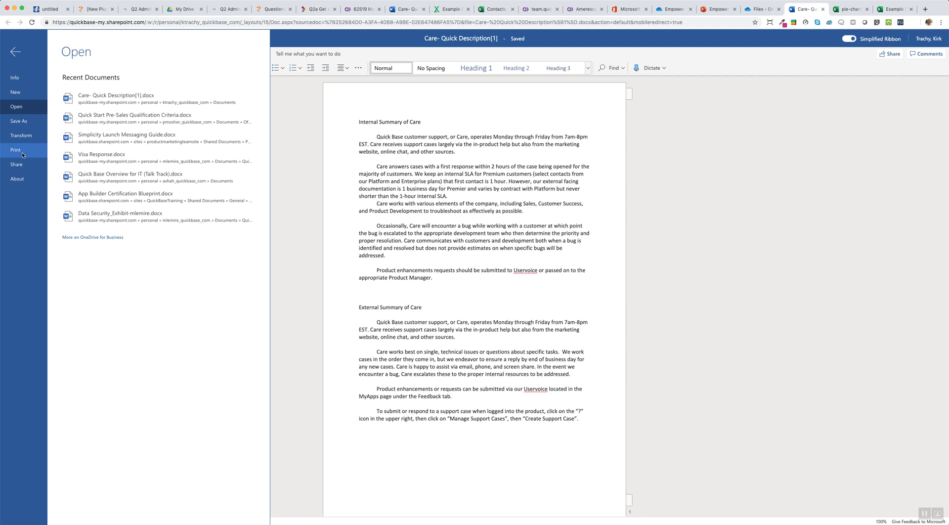
{"action": "left_click", "coordinate": [20, 165]}
{"action": "left_click", "coordinate": [115, 108]}
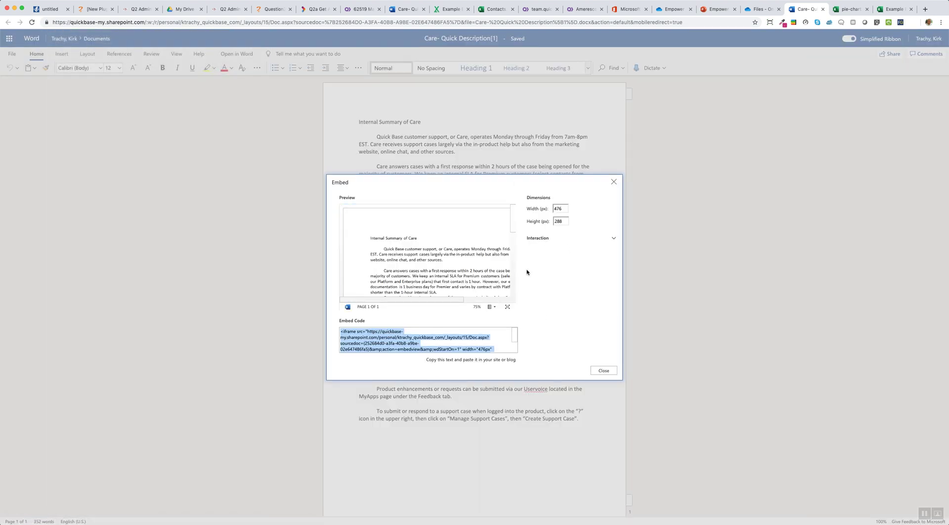
{"action": "left_click", "coordinate": [394, 340]}
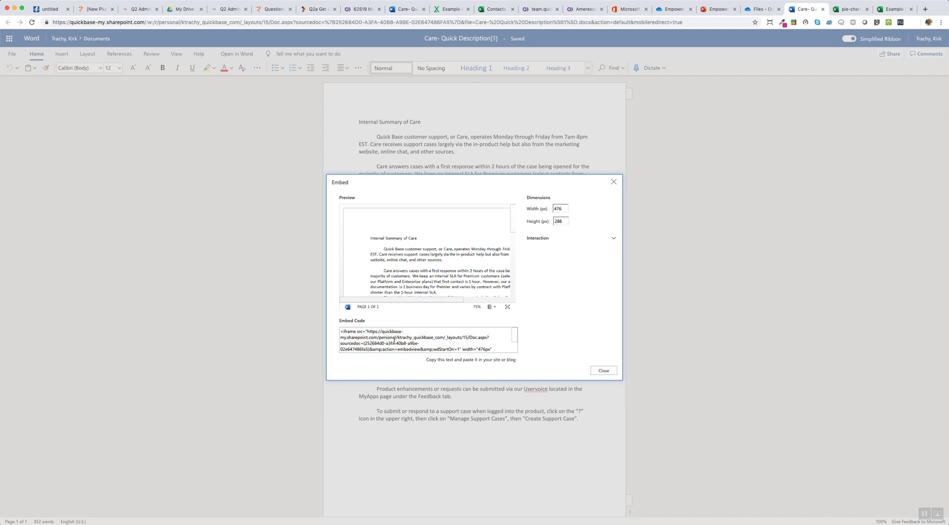
{"action": "key", "text": "super+a"}
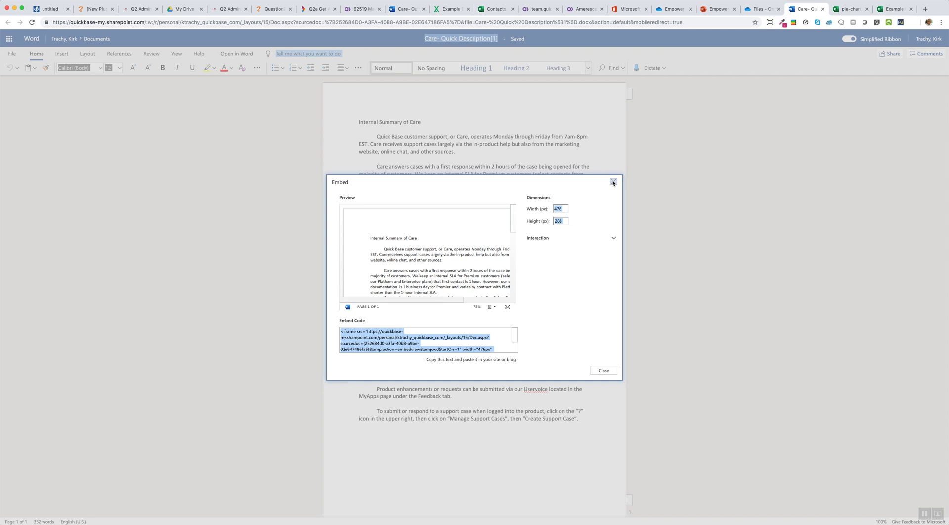
{"action": "left_click", "coordinate": [360, 9]}
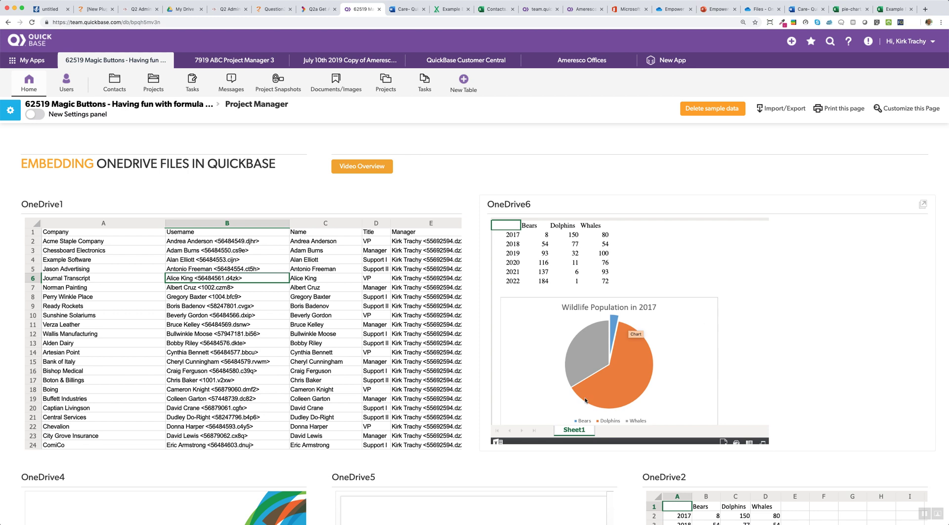
{"action": "scroll", "coordinate": [313, 346], "scroll_direction": "down", "scroll_amount": 3}
{"action": "scroll", "coordinate": [313, 346], "scroll_direction": "down", "scroll_amount": 2}
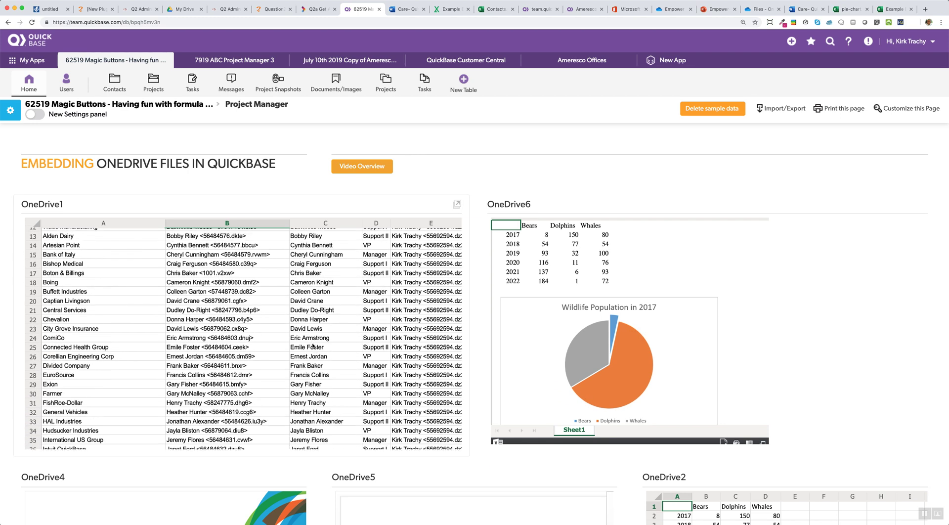
{"action": "scroll", "coordinate": [313, 346], "scroll_direction": "down", "scroll_amount": 5}
{"action": "scroll", "coordinate": [313, 346], "scroll_direction": "down", "scroll_amount": 1}
{"action": "scroll", "coordinate": [616, 352], "scroll_direction": "down", "scroll_amount": 3}
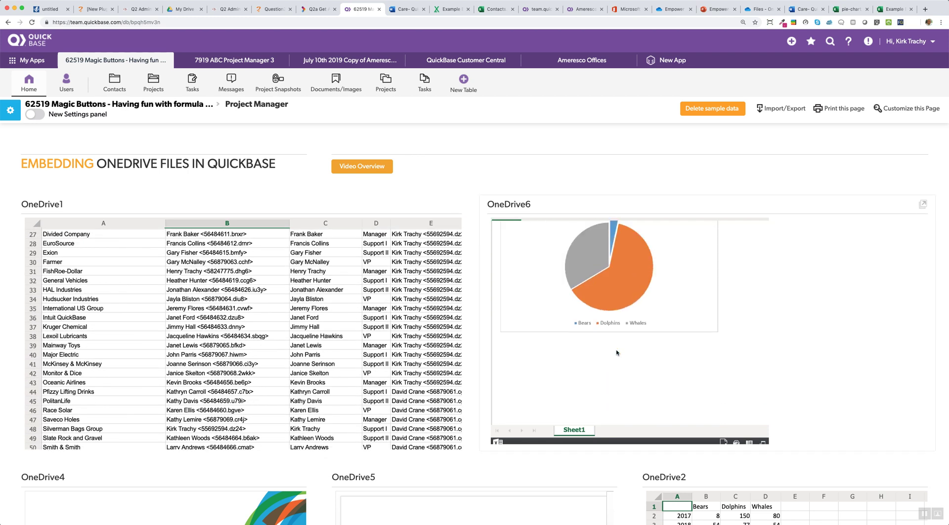
{"action": "scroll", "coordinate": [616, 352], "scroll_direction": "up", "scroll_amount": 3}
{"action": "scroll", "coordinate": [409, 309], "scroll_direction": "down", "scroll_amount": 3}
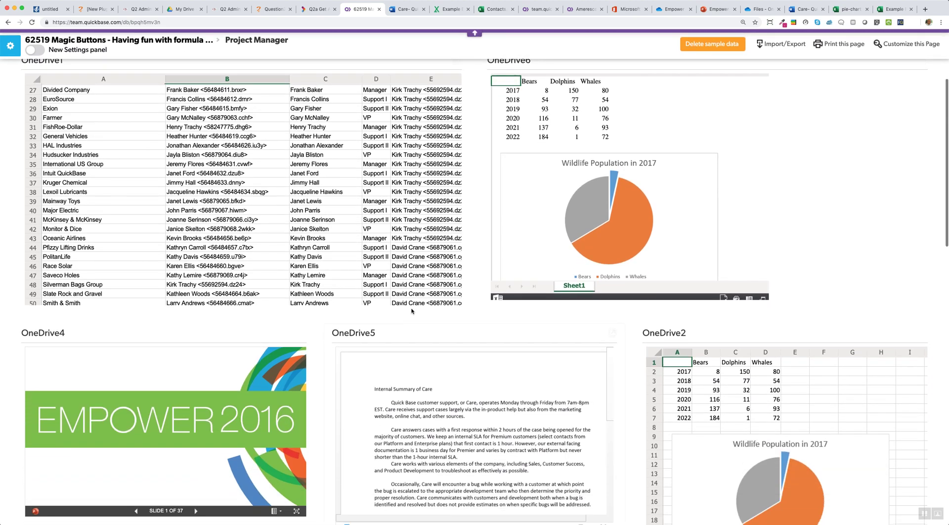
{"action": "scroll", "coordinate": [409, 309], "scroll_direction": "down", "scroll_amount": 3}
{"action": "scroll", "coordinate": [412, 311], "scroll_direction": "up", "scroll_amount": 6}
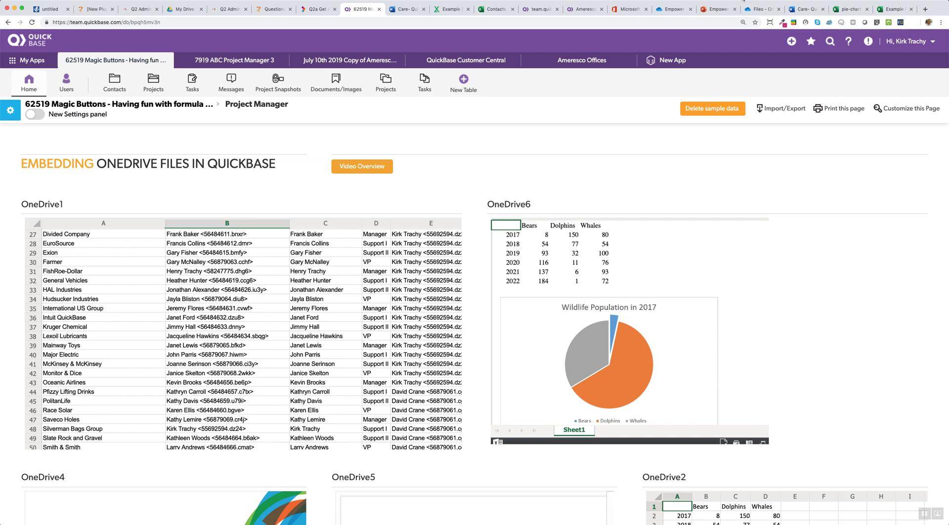
{"action": "left_click", "coordinate": [743, 1]}
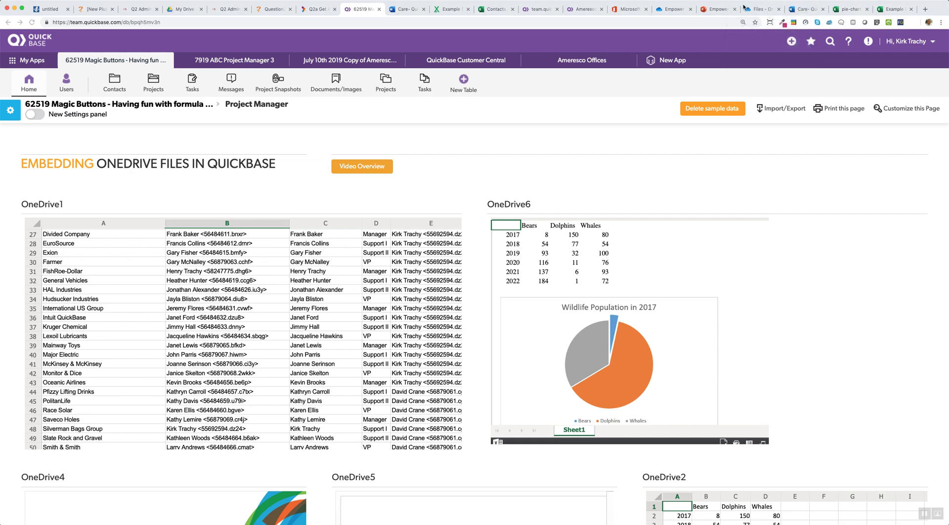